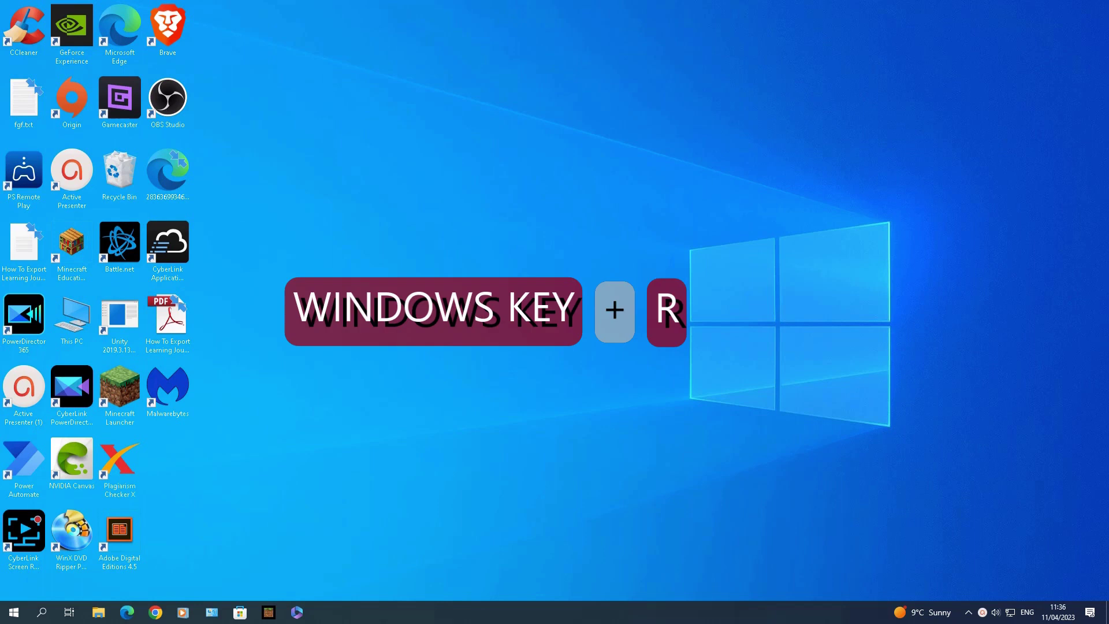
# Launch the Malicious Software Removal Tool by running 'mrt' from the Run dialog.
pyautogui.press('super+r')
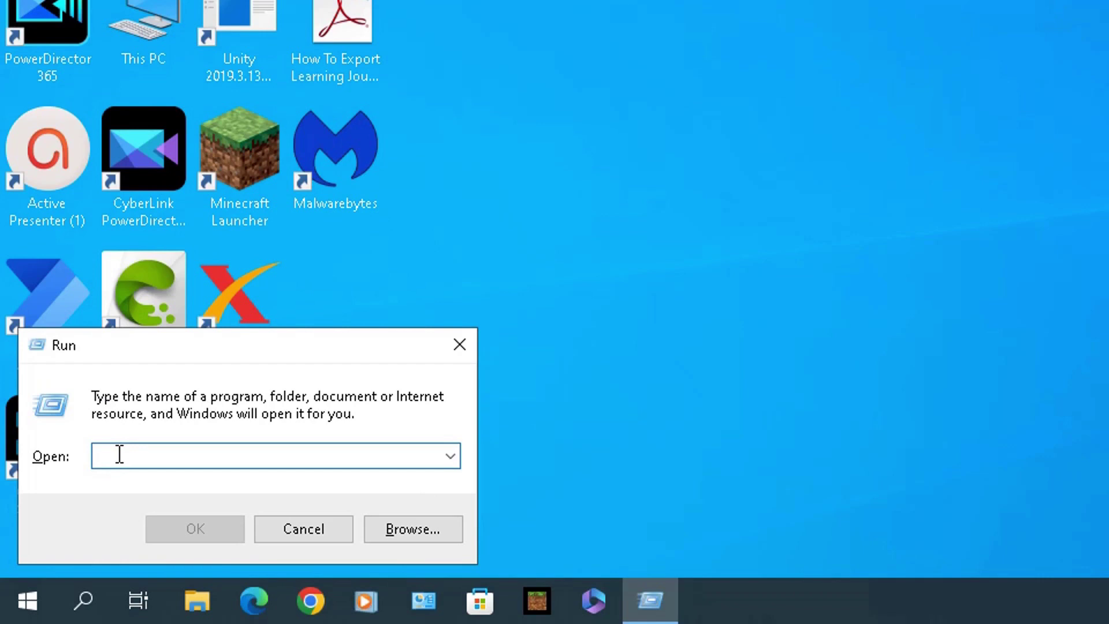
pyautogui.write('mrt')
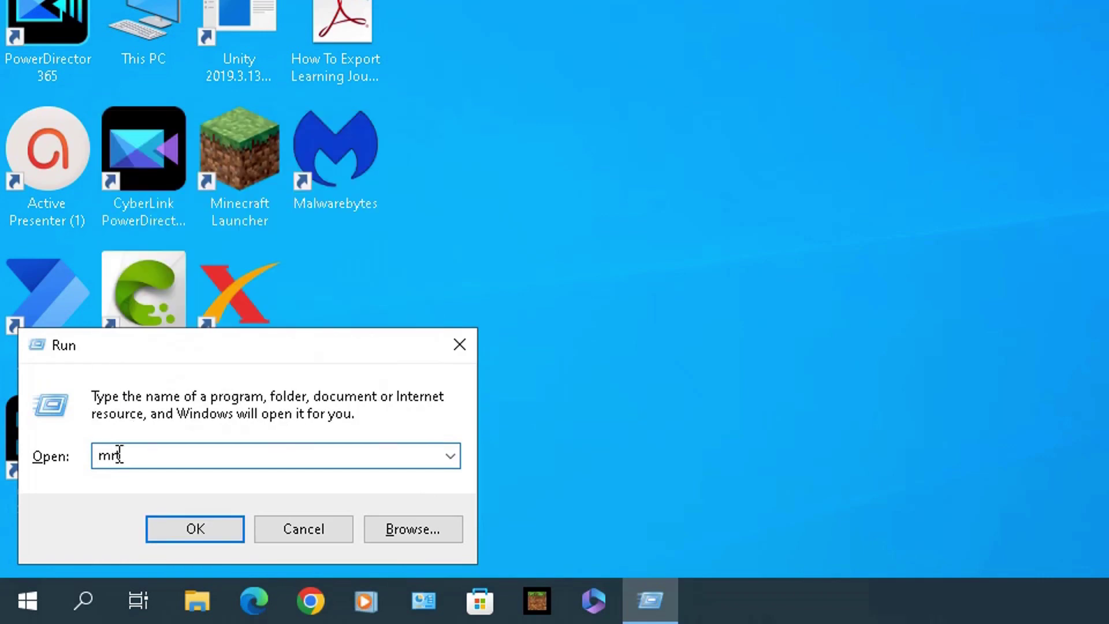
pyautogui.click(159, 532)
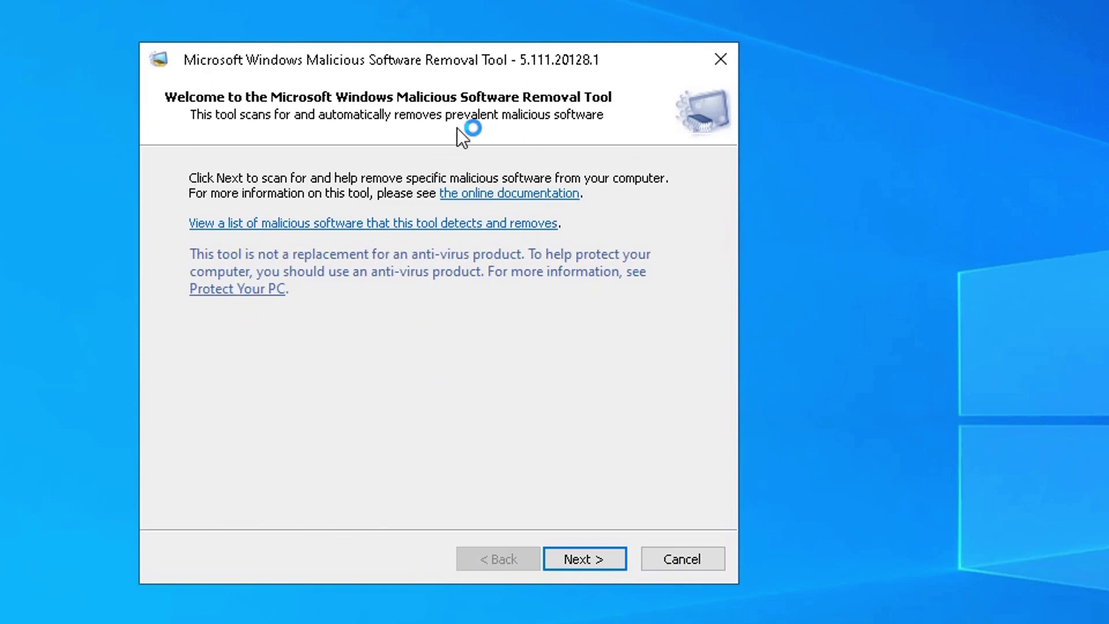
# Advance to the scan type page and choose Quick scan after trying Full and Customized.
pyautogui.click(581, 565)
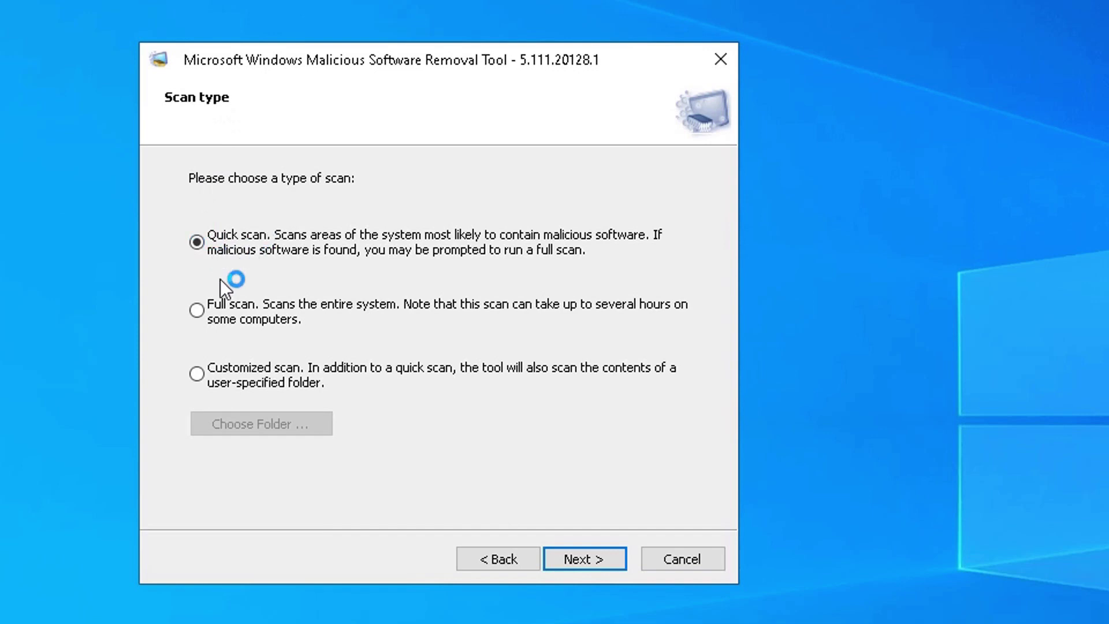
pyautogui.click(209, 308)
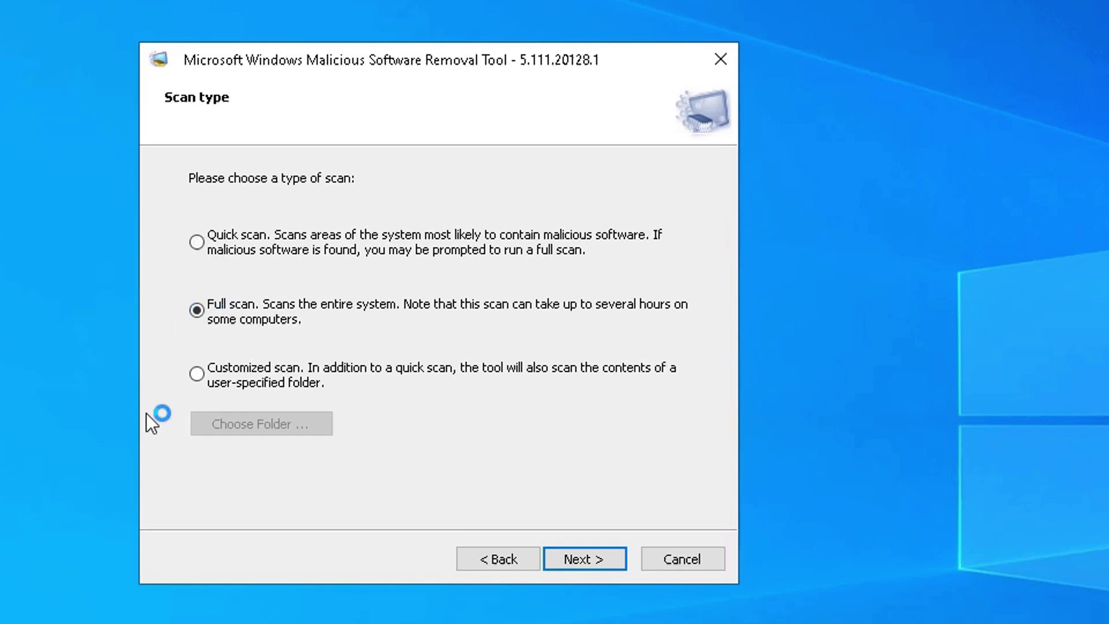
pyautogui.click(195, 374)
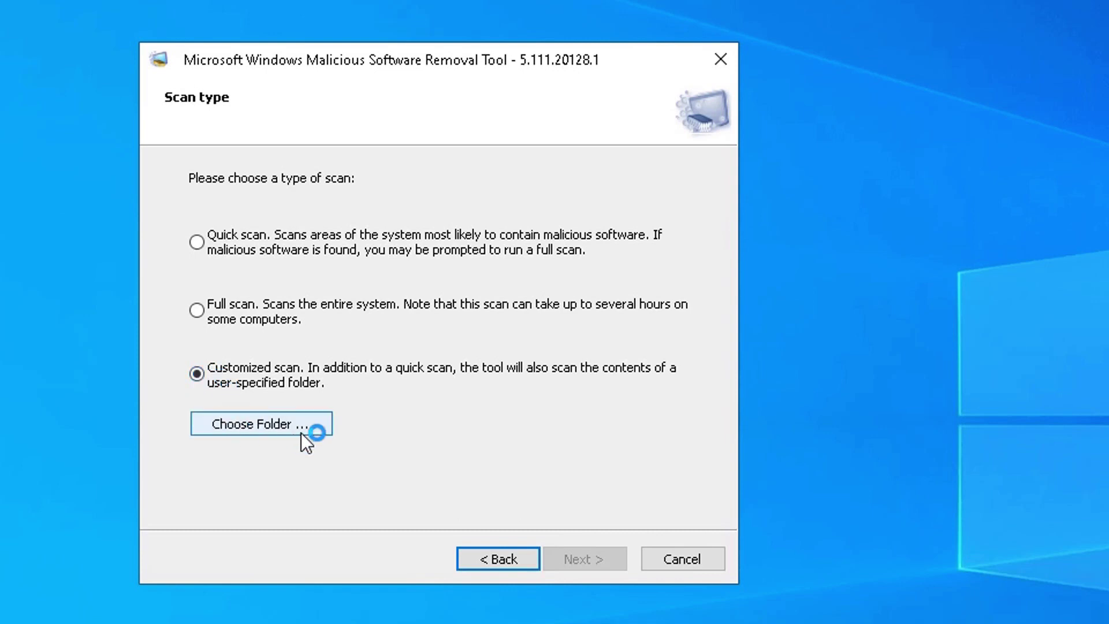
pyautogui.click(197, 242)
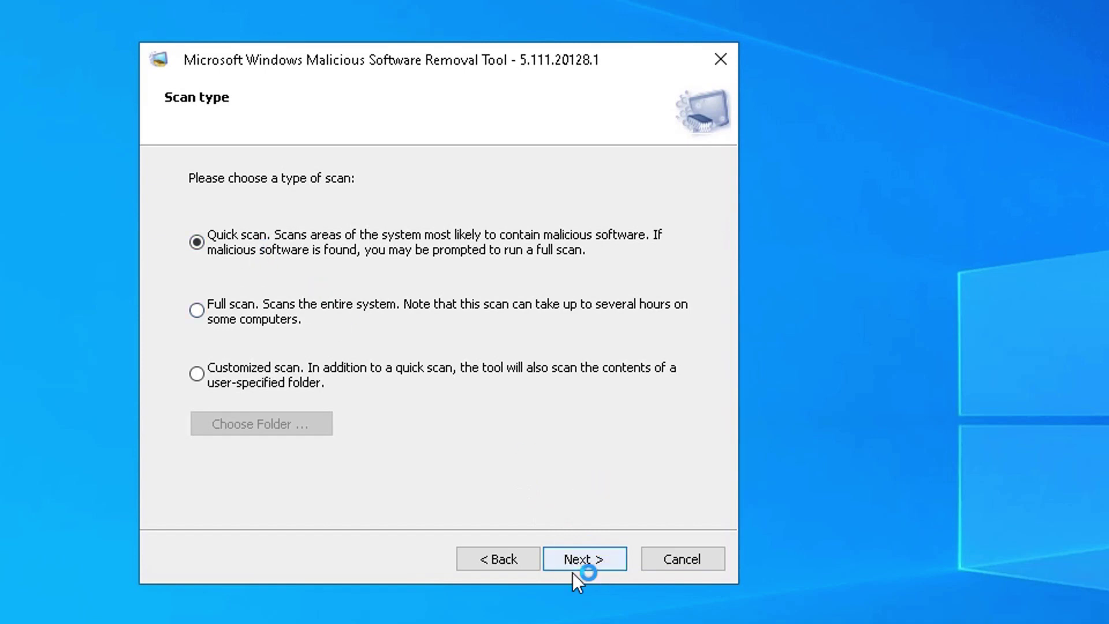
# Run the quick scan and wait for the 'No malicious software was detected' results.
pyautogui.click(591, 557)
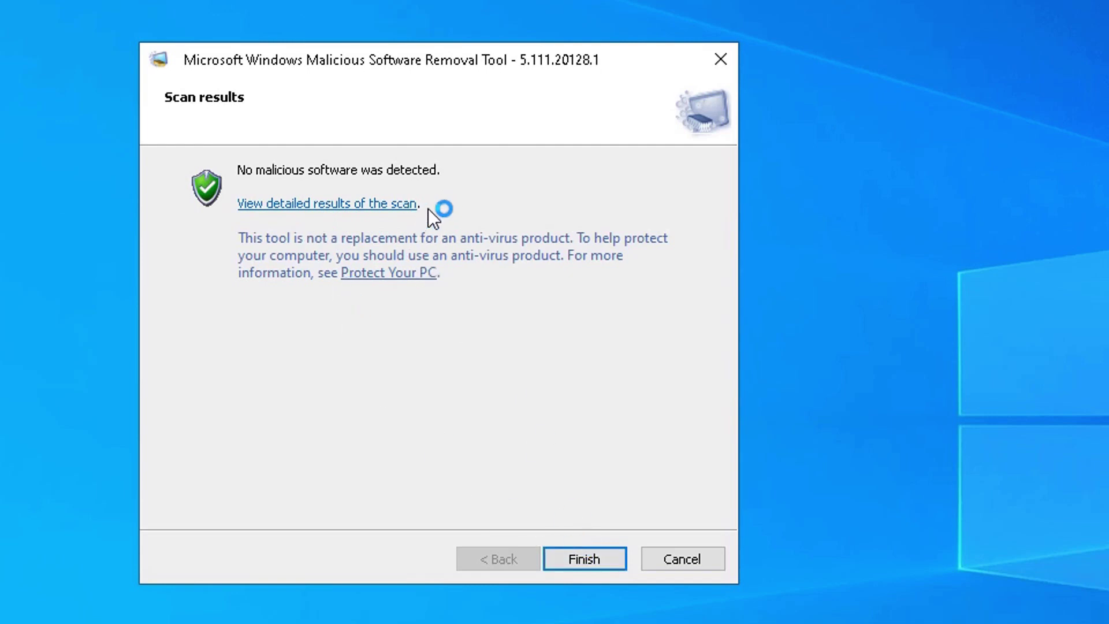
pyautogui.click(301, 206)
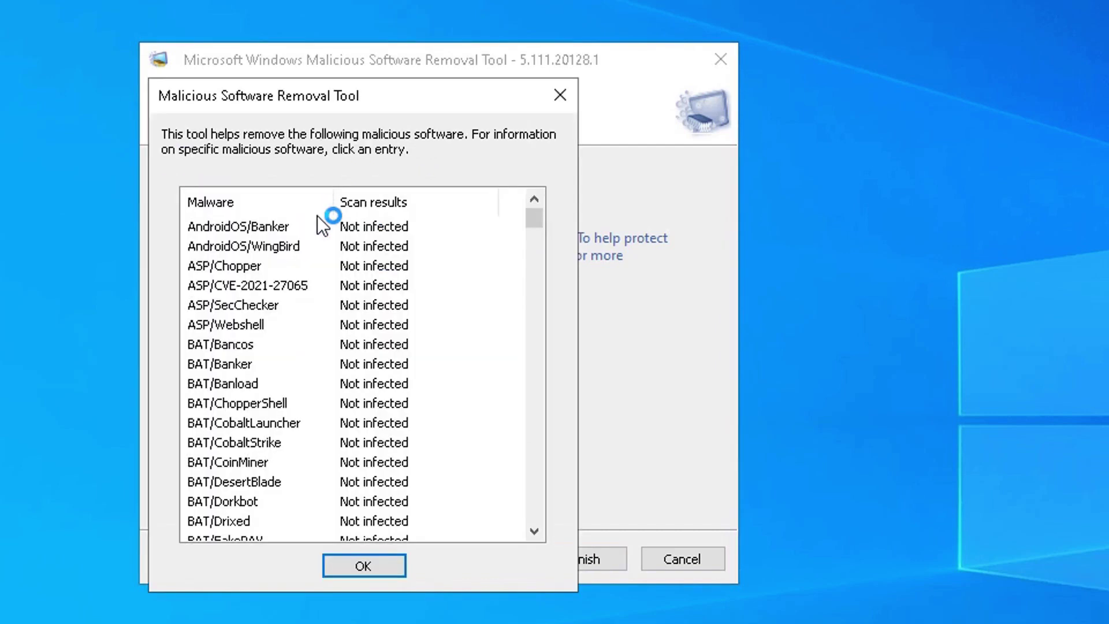
pyautogui.moveTo(535, 222); pyautogui.dragTo(514, 433)
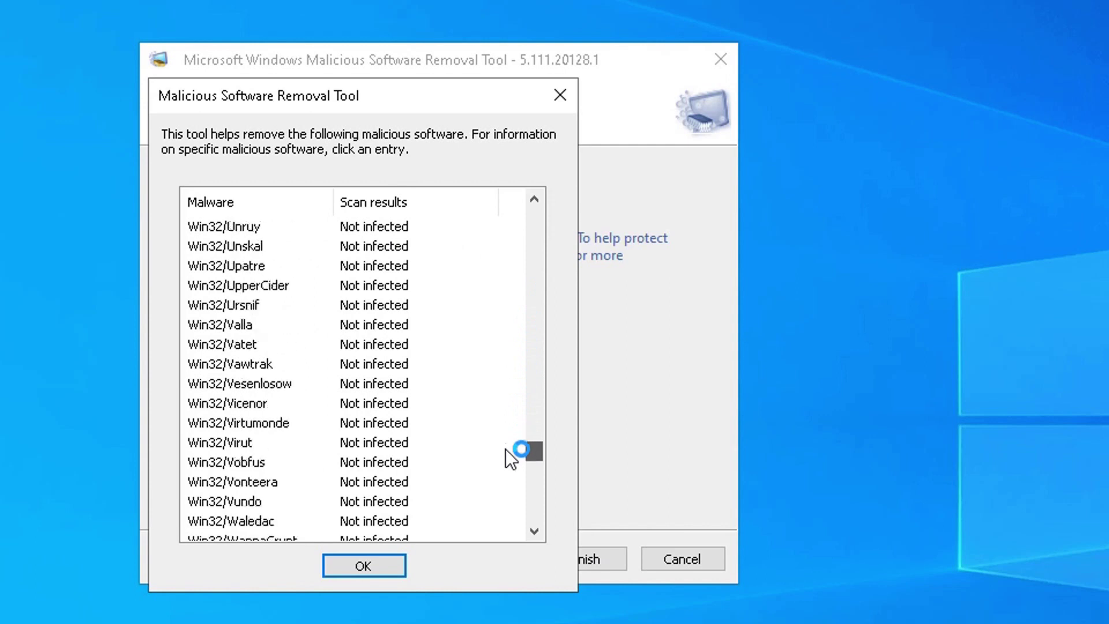
pyautogui.moveTo(506, 449)
pyautogui.mouseDown()
pyautogui.moveTo(516, 520)
pyautogui.moveTo(554, 217)
pyautogui.mouseUp()
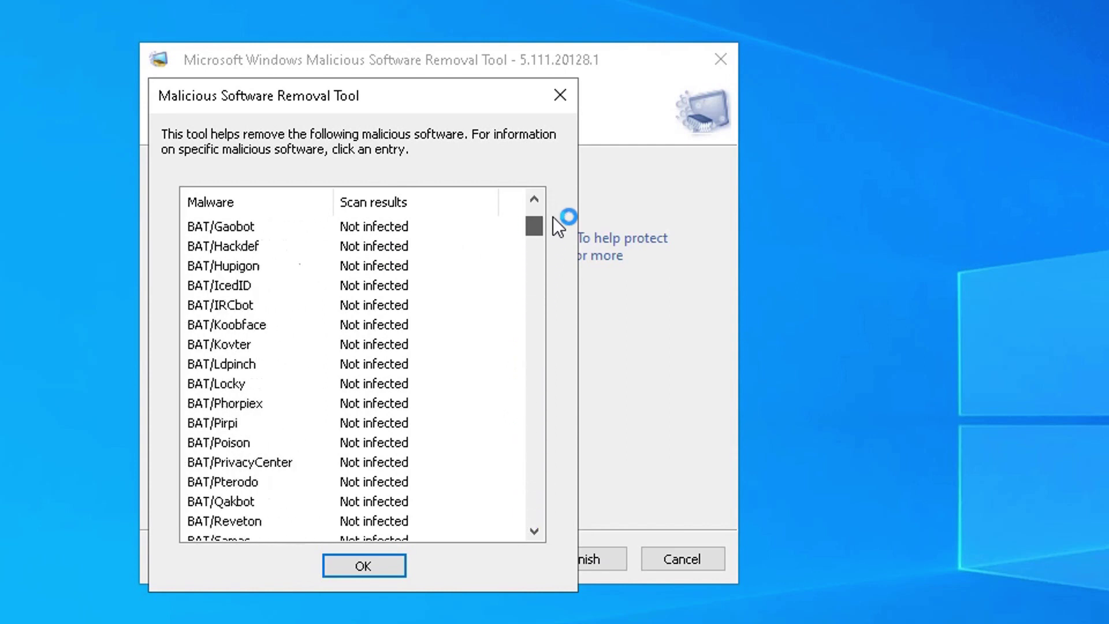
pyautogui.moveTo(553, 217); pyautogui.dragTo(555, 520)
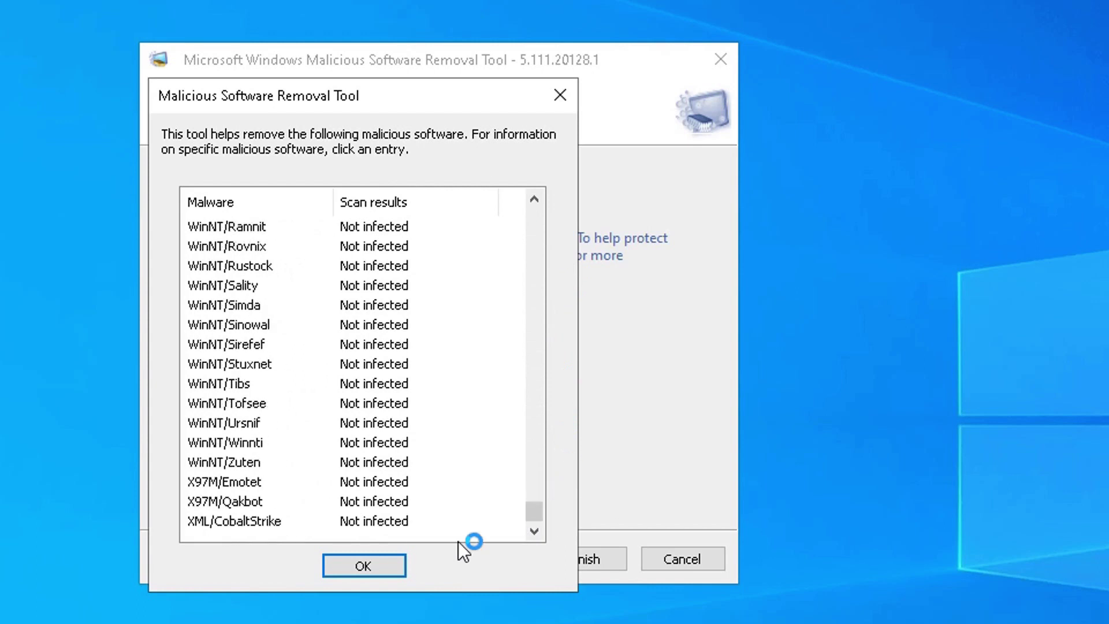
# Dismiss the detailed results list to return to the no-malware summary page.
pyautogui.click(392, 564)
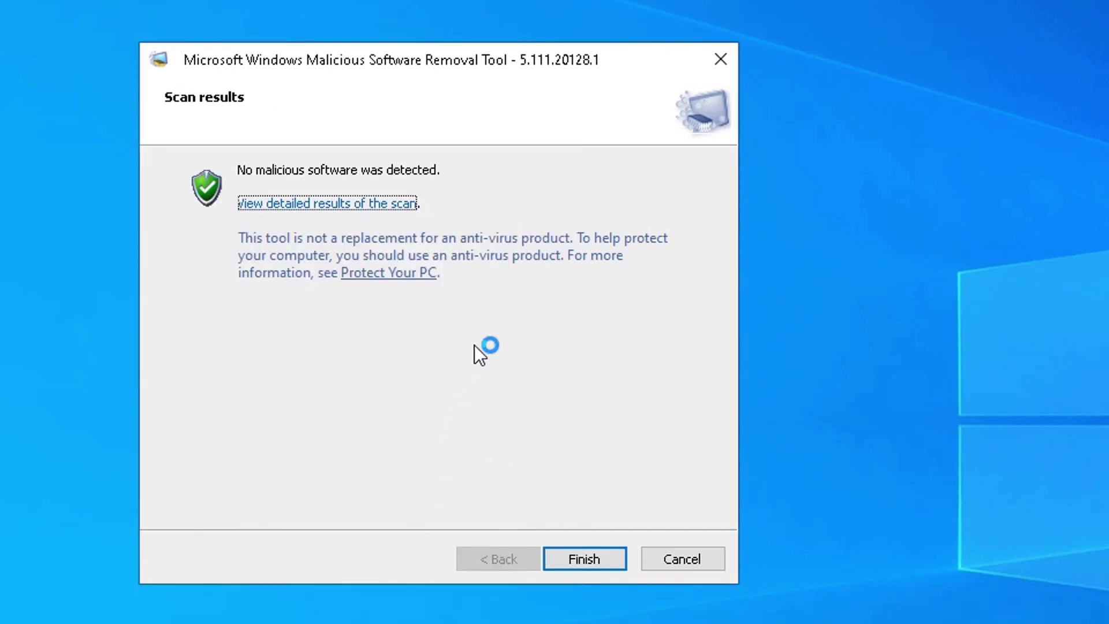